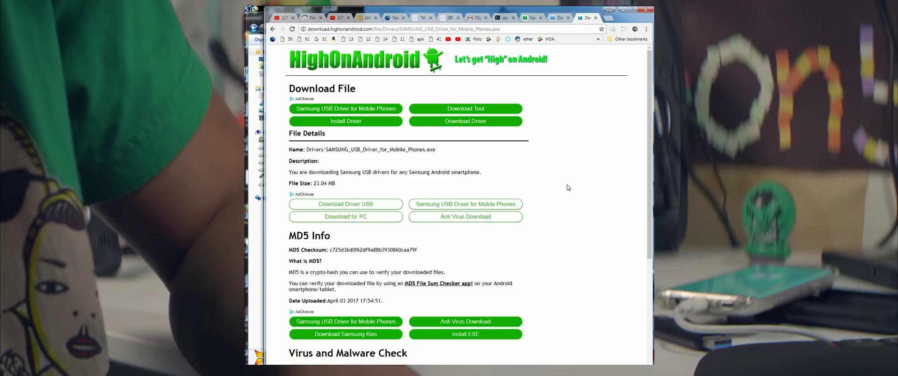
{"action": "scroll", "coordinate": [566, 188], "scroll_direction": "down", "scroll_amount": 3}
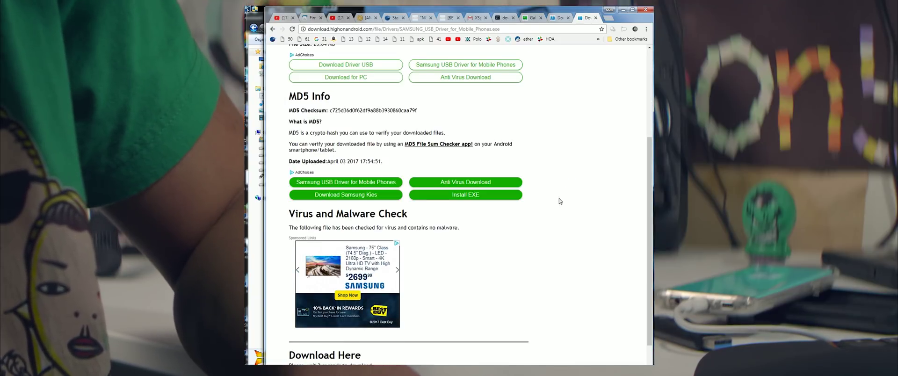
{"action": "scroll", "coordinate": [560, 201], "scroll_direction": "down", "scroll_amount": 2}
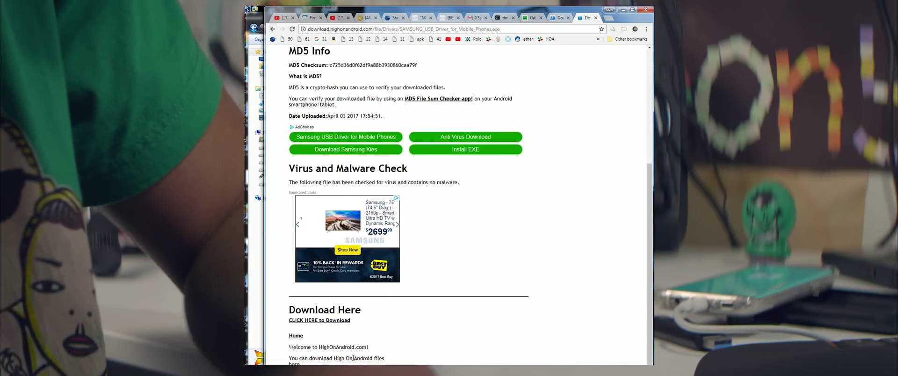
{"action": "scroll", "coordinate": [402, 286], "scroll_direction": "up", "scroll_amount": 5}
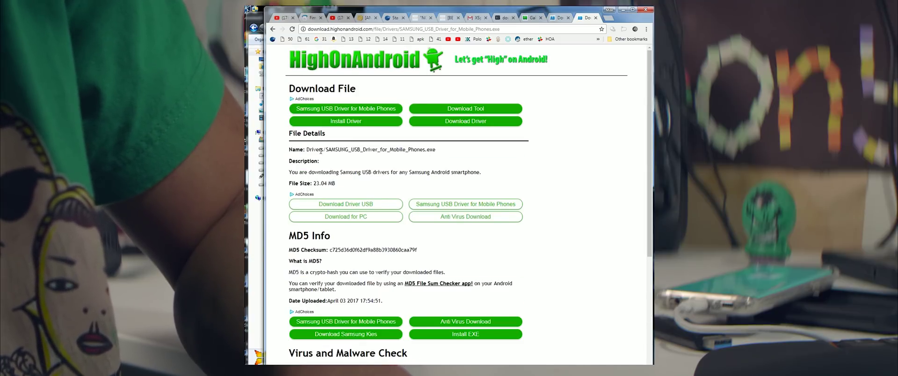
{"action": "scroll", "coordinate": [337, 210], "scroll_direction": "down", "scroll_amount": 4}
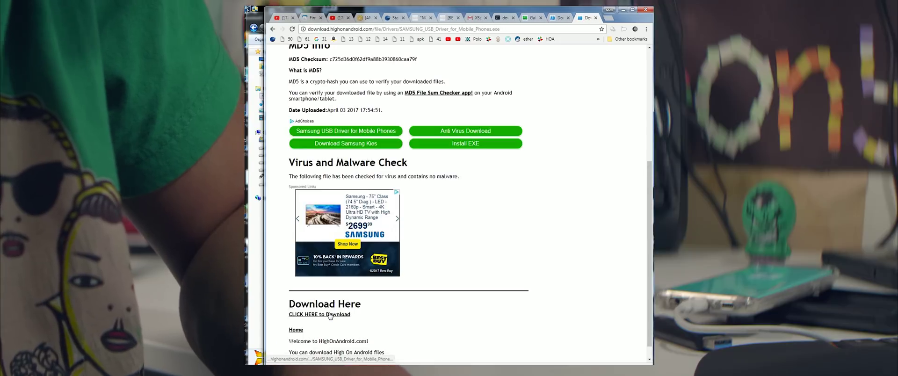
{"action": "scroll", "coordinate": [422, 262], "scroll_direction": "down", "scroll_amount": 1}
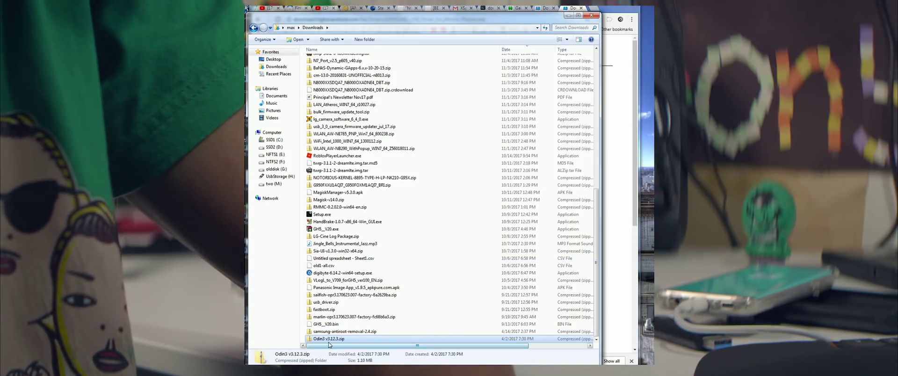
Open the Odin3 v3.12.3 zip archive to view its files.
{"action": "double_click", "coordinate": [442, 339]}
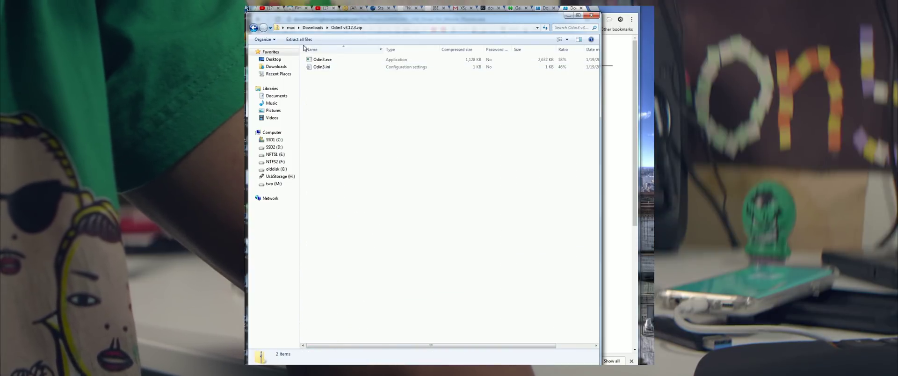
Return to Downloads and open the extracted Odin3 v3.12.3 folder.
{"action": "left_click", "coordinate": [313, 28]}
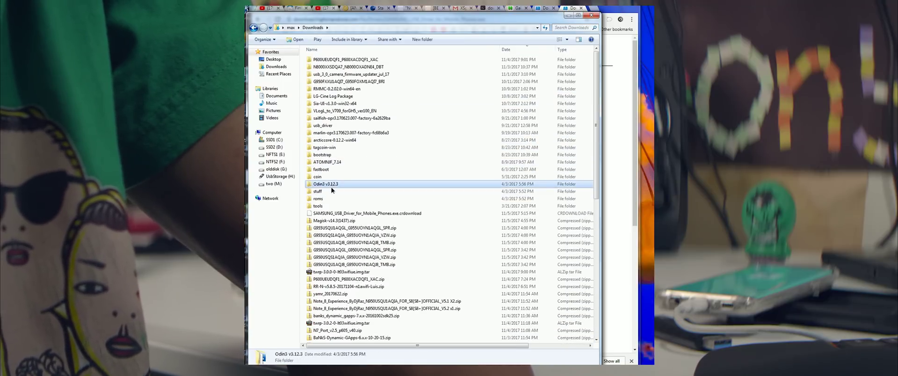
{"action": "double_click", "coordinate": [325, 184]}
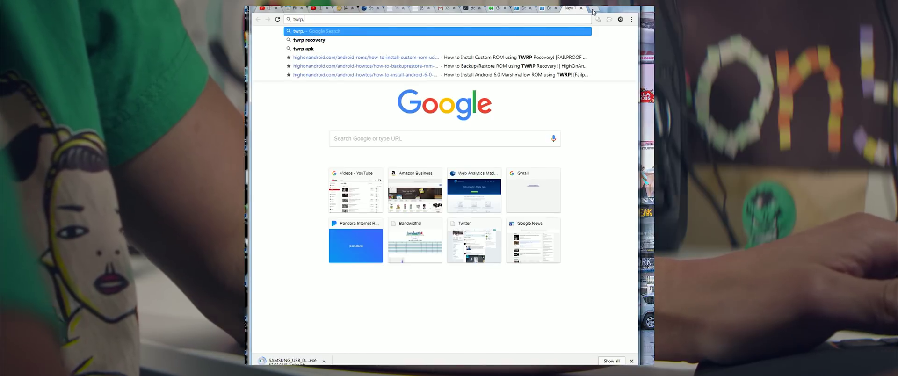
{"action": "type", "text": ".me"}
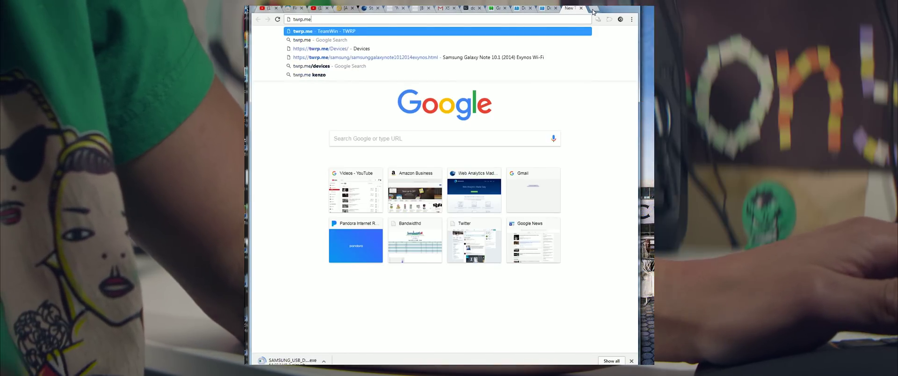
On twrp.me, find the Galaxy S8 Exynos (dreamlte) page and get twrp-3.1.1-2-dreamlte.img.tar.
{"action": "key", "text": "Return"}
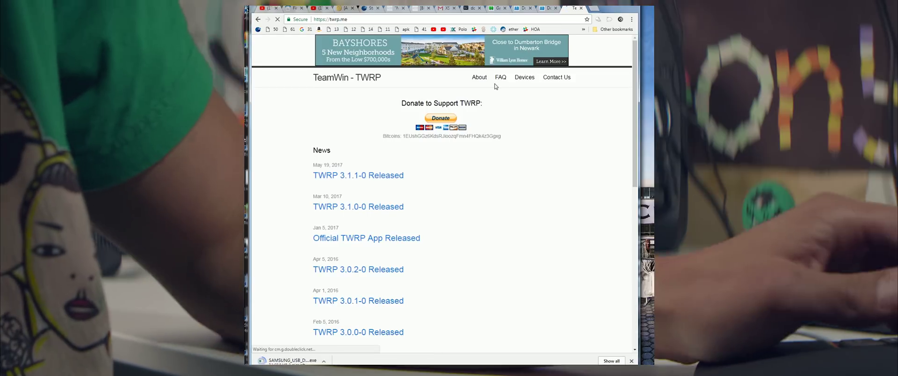
{"action": "left_click", "coordinate": [528, 78]}
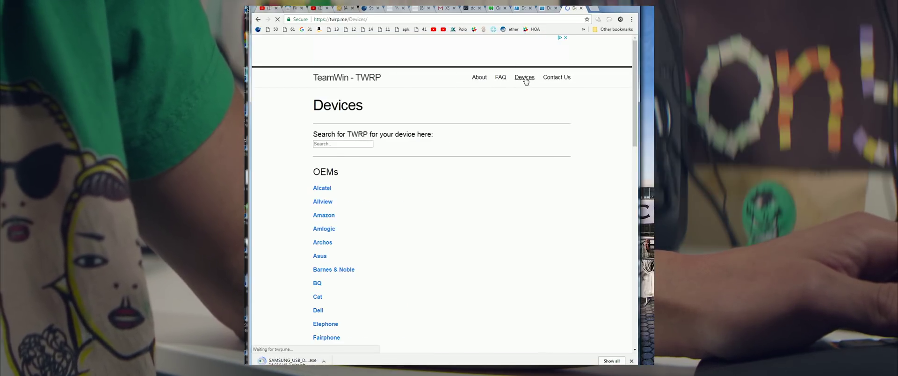
{"action": "left_click", "coordinate": [333, 143]}
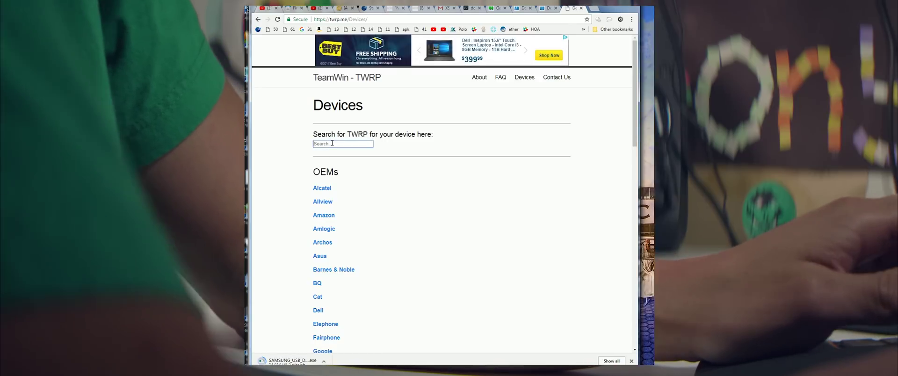
{"action": "type", "text": "s8"}
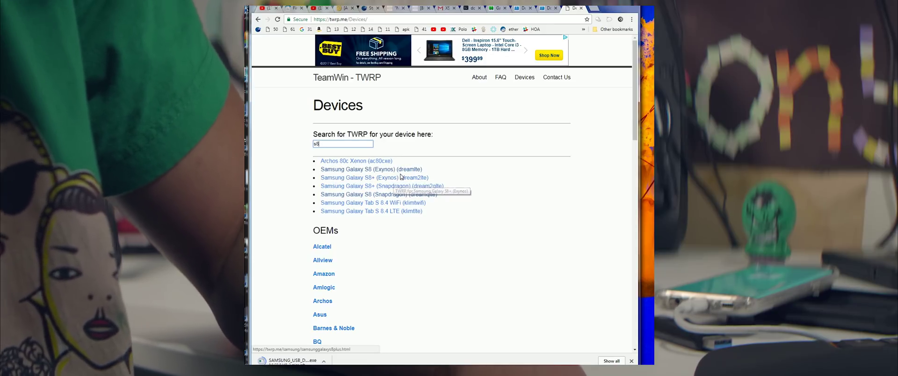
{"action": "left_click", "coordinate": [382, 170]}
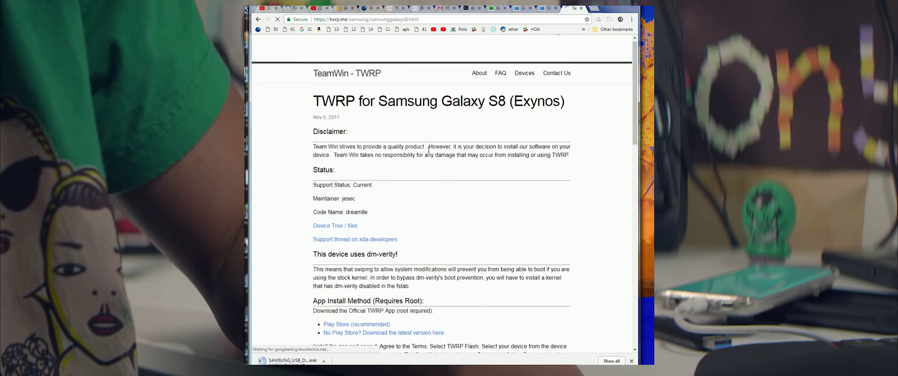
{"action": "scroll", "coordinate": [393, 198], "scroll_direction": "down", "scroll_amount": 5}
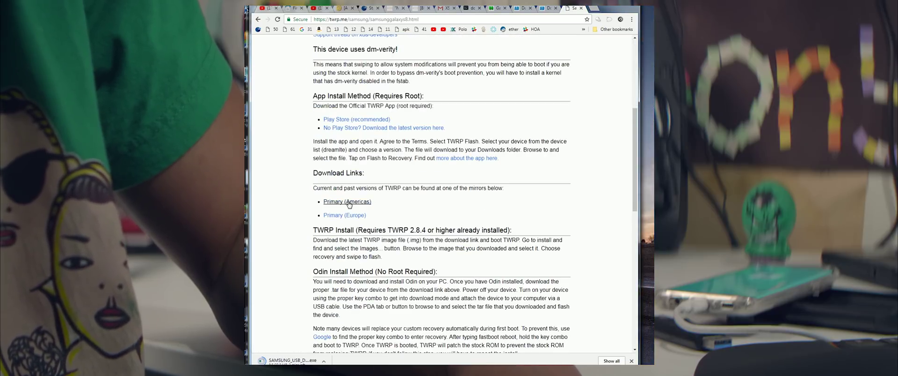
{"action": "left_click", "coordinate": [348, 202]}
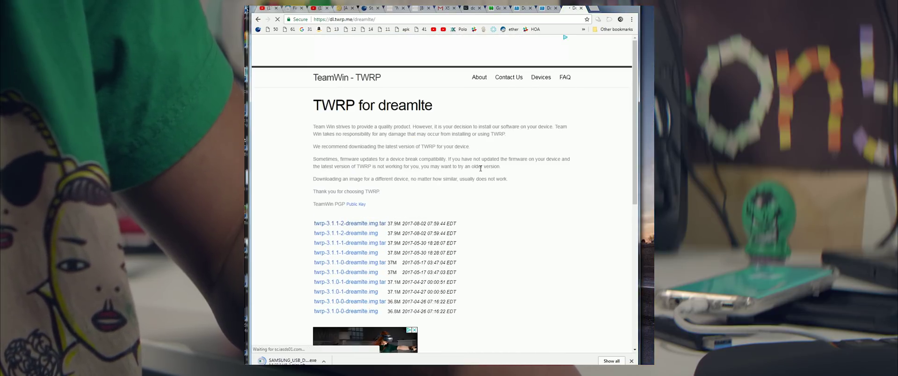
{"action": "scroll", "coordinate": [482, 169], "scroll_direction": "down", "scroll_amount": 2}
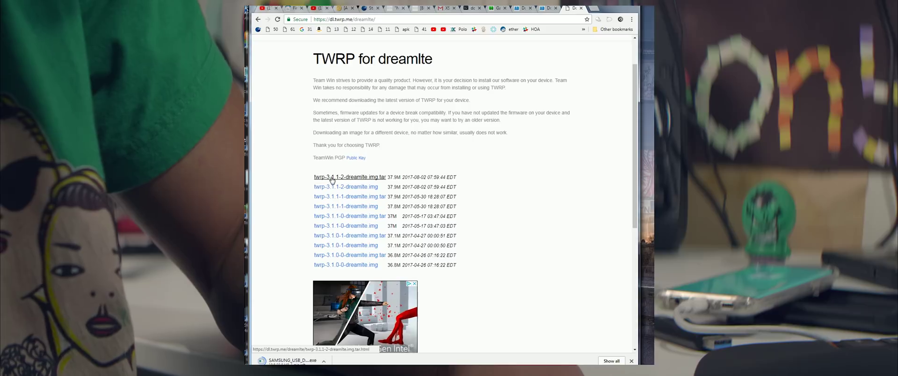
{"action": "left_click", "coordinate": [382, 178]}
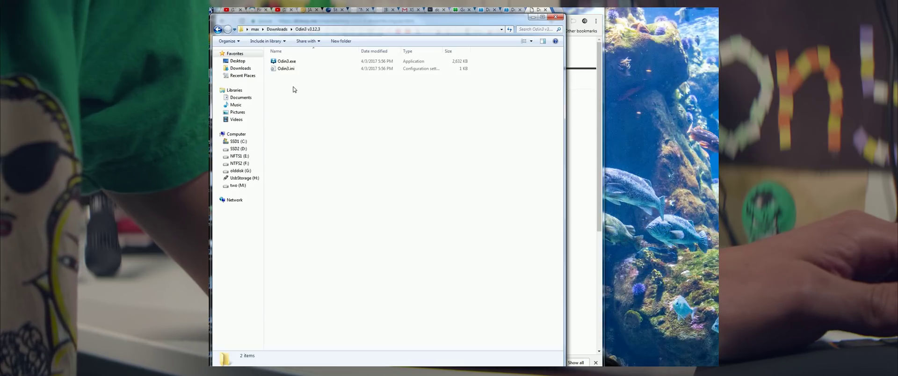
Launch Odin3 past the security warning, arrange windows, and select the Samsung USB driver installer.
{"action": "double_click", "coordinate": [286, 61]}
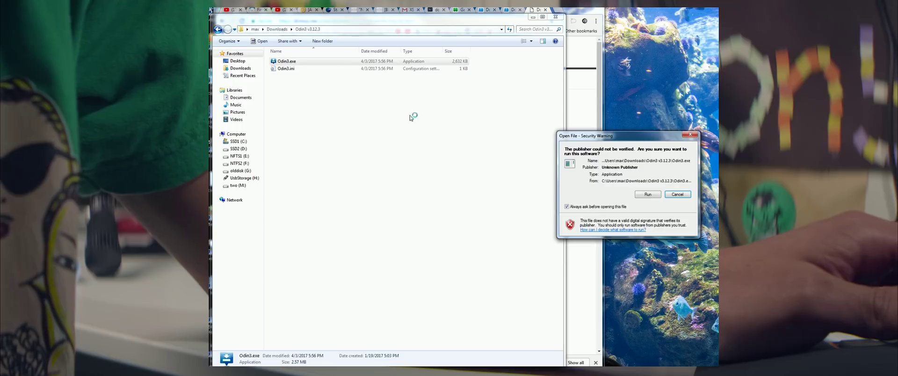
{"action": "left_click", "coordinate": [658, 195]}
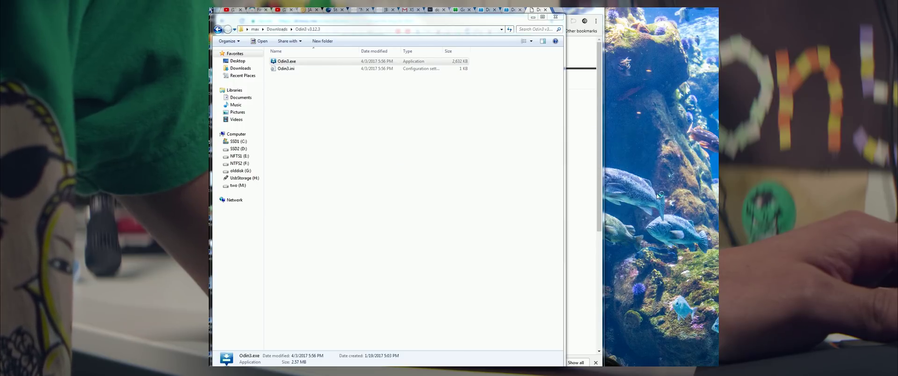
{"action": "left_click_drag", "start_coordinate": [640, 83], "coordinate": [429, 89]}
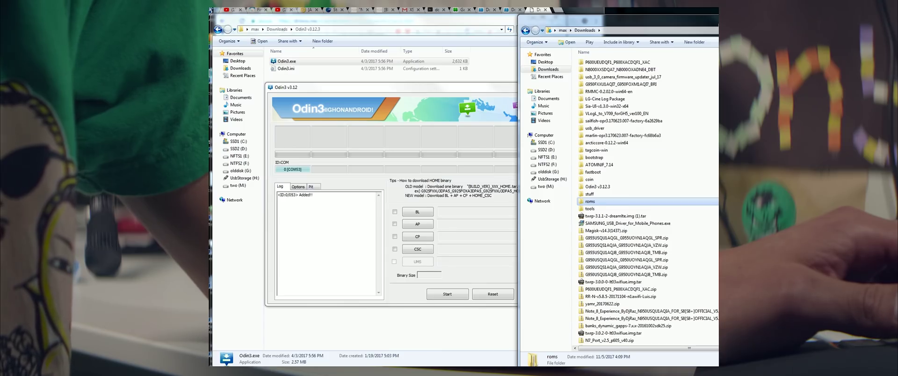
{"action": "left_click_drag", "start_coordinate": [617, 30], "coordinate": [422, 37]}
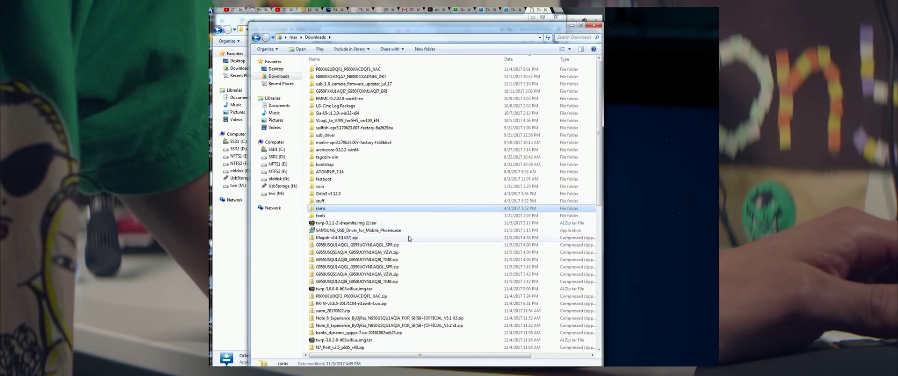
{"action": "left_click", "coordinate": [384, 231]}
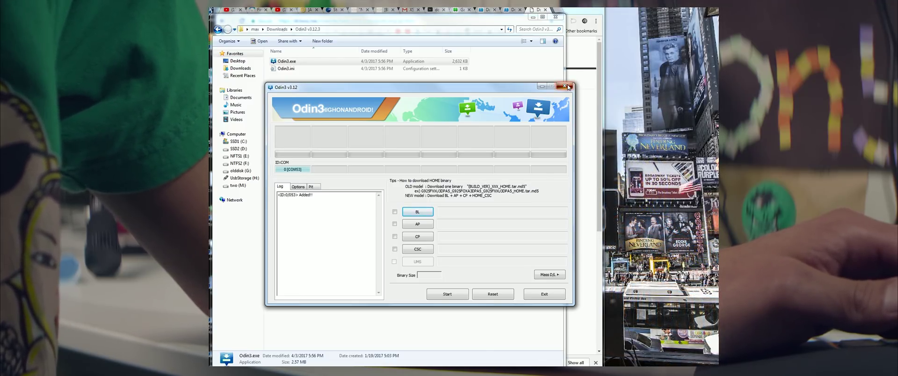
Restart Odin3 so the connected phone is detected, and start choosing the AP file.
{"action": "left_click", "coordinate": [569, 87]}
{"action": "double_click", "coordinate": [288, 61]}
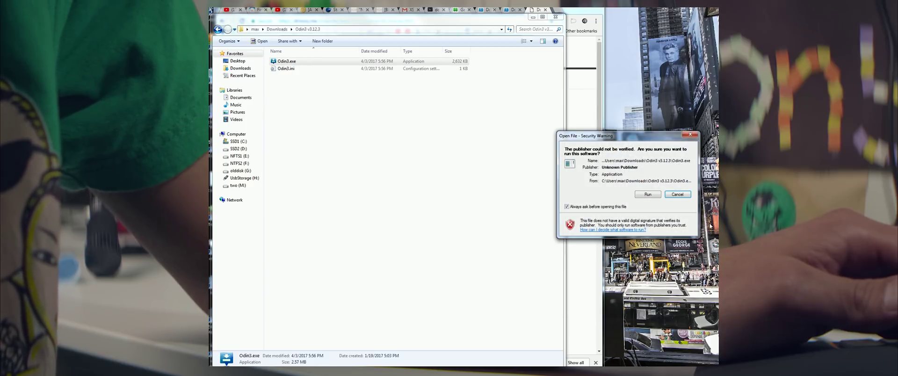
{"action": "left_click", "coordinate": [648, 195]}
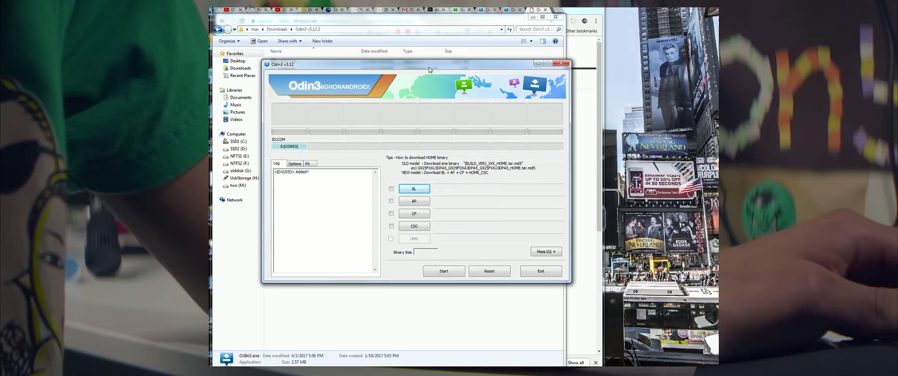
{"action": "left_click", "coordinate": [414, 202]}
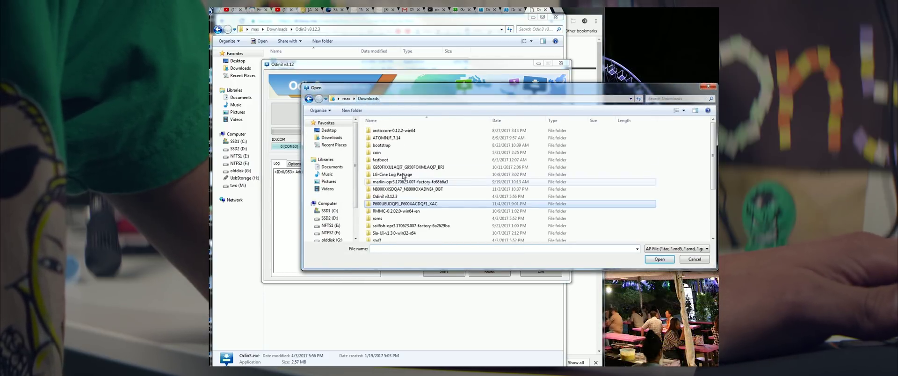
{"action": "scroll", "coordinate": [405, 190], "scroll_direction": "down", "scroll_amount": 3}
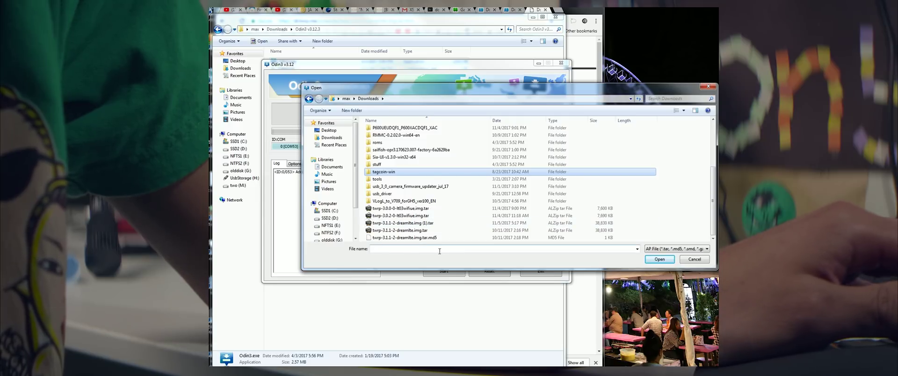
Load twrp-3.1.1-2-dreamlte.img.tar from Downloads into the AP slot.
{"action": "left_click", "coordinate": [404, 231]}
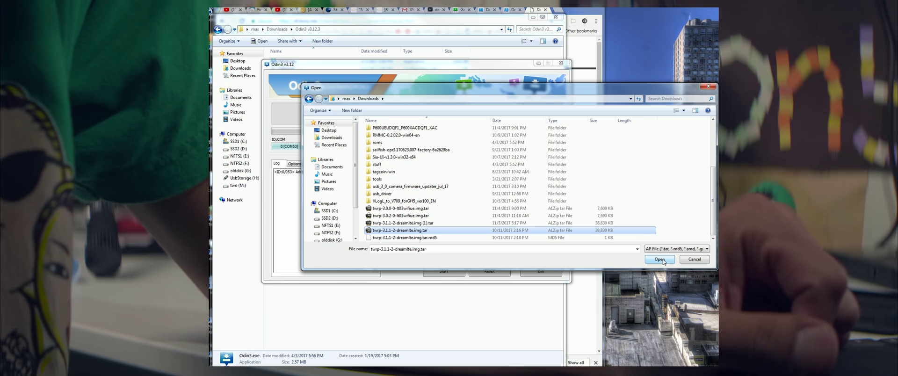
{"action": "left_click", "coordinate": [661, 261]}
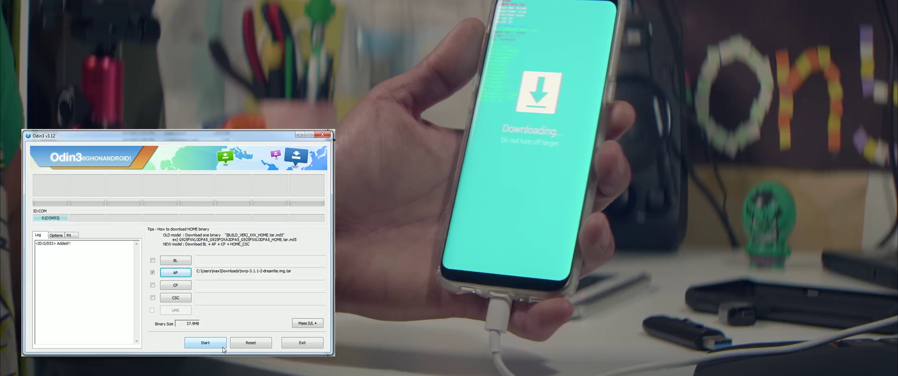
Flash the TWRP tar in the AP slot to the phone in Download mode.
{"action": "left_click", "coordinate": [214, 343]}
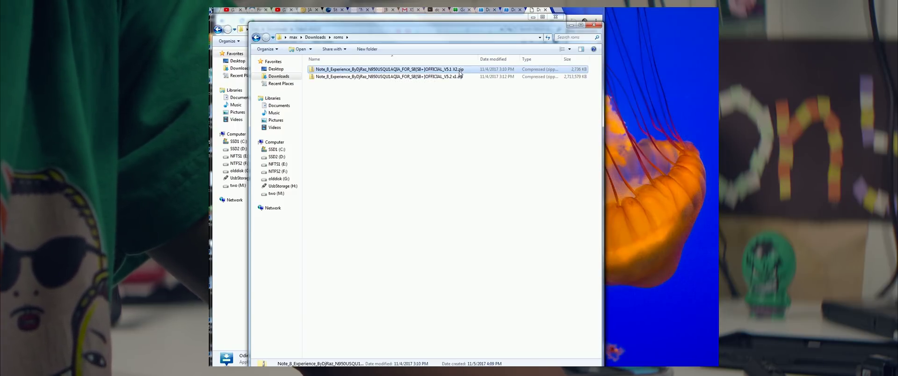
Copy both Note_8_Experience zips from Downloads\roms onto UsbStorage (H:).
{"action": "left_click", "coordinate": [462, 76], "text": "ctrl"}
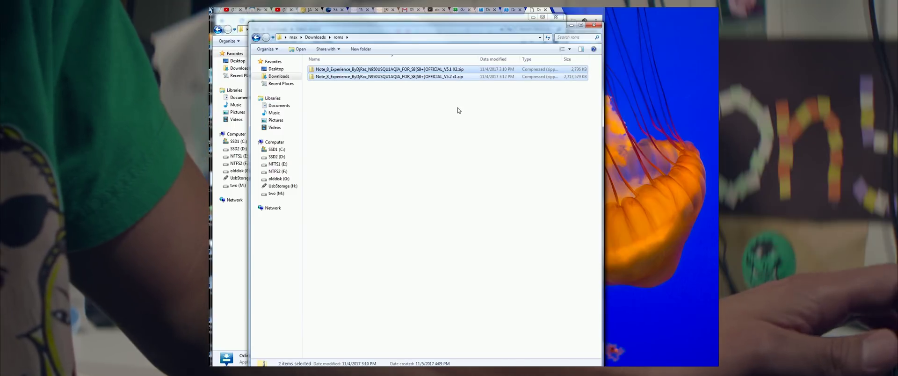
{"action": "left_click", "coordinate": [281, 186]}
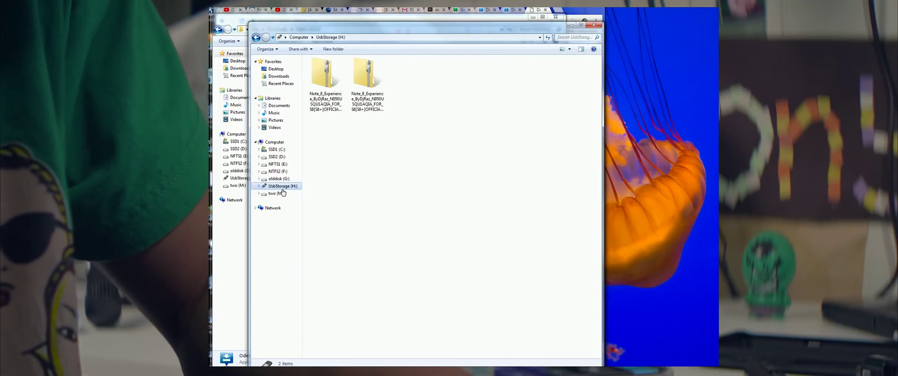